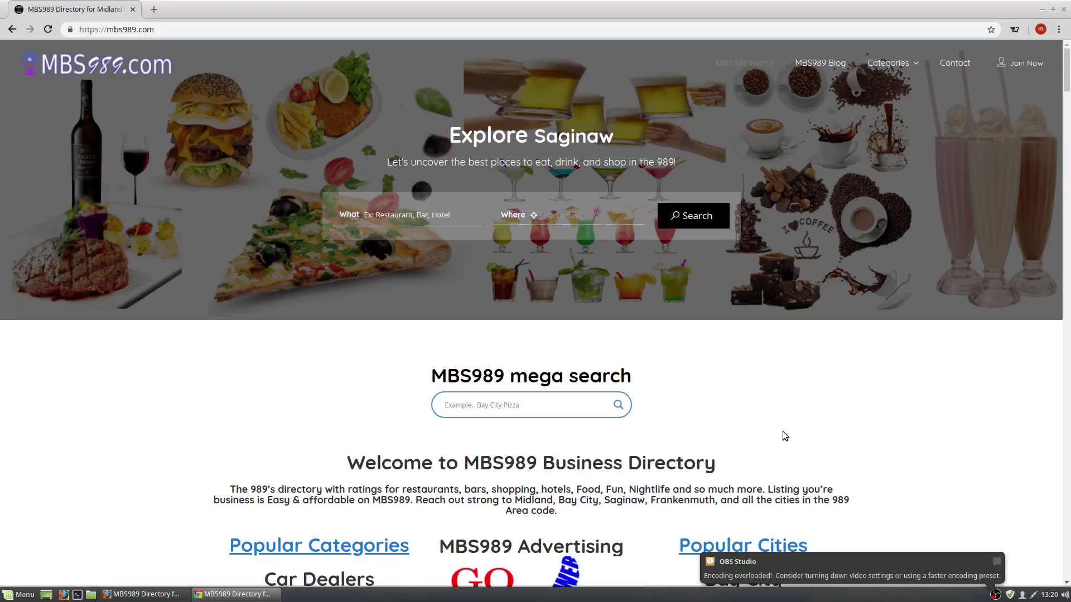
Open the Sign in dialog from Join Now in the top navigation.
{"action": "left_click", "coordinate": [1002, 569]}
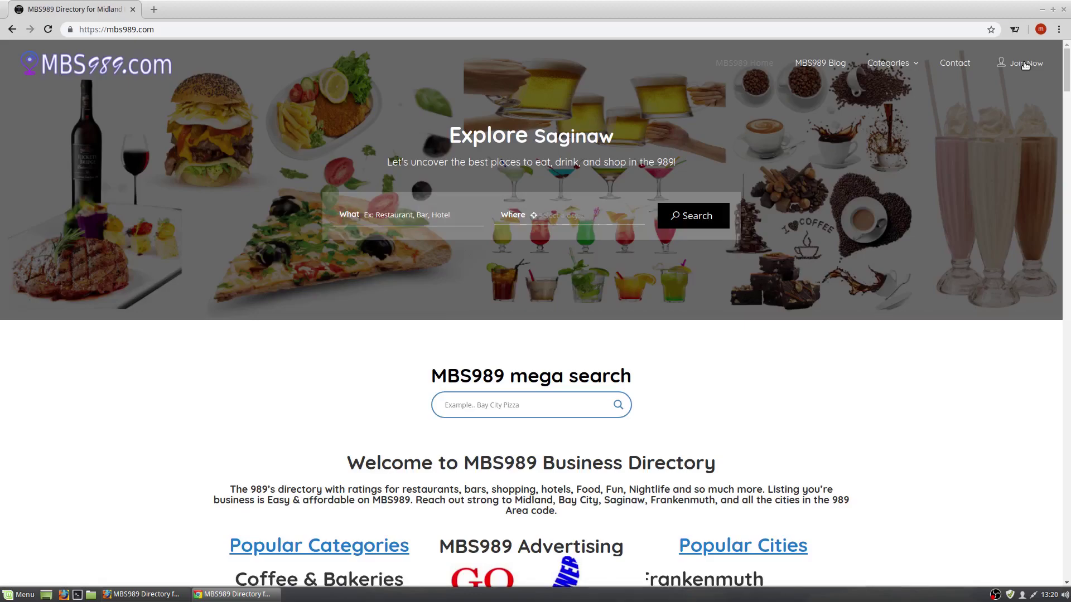
Sign in using the saved autofill username and the reCAPTCHA check.
{"action": "left_click", "coordinate": [1024, 64]}
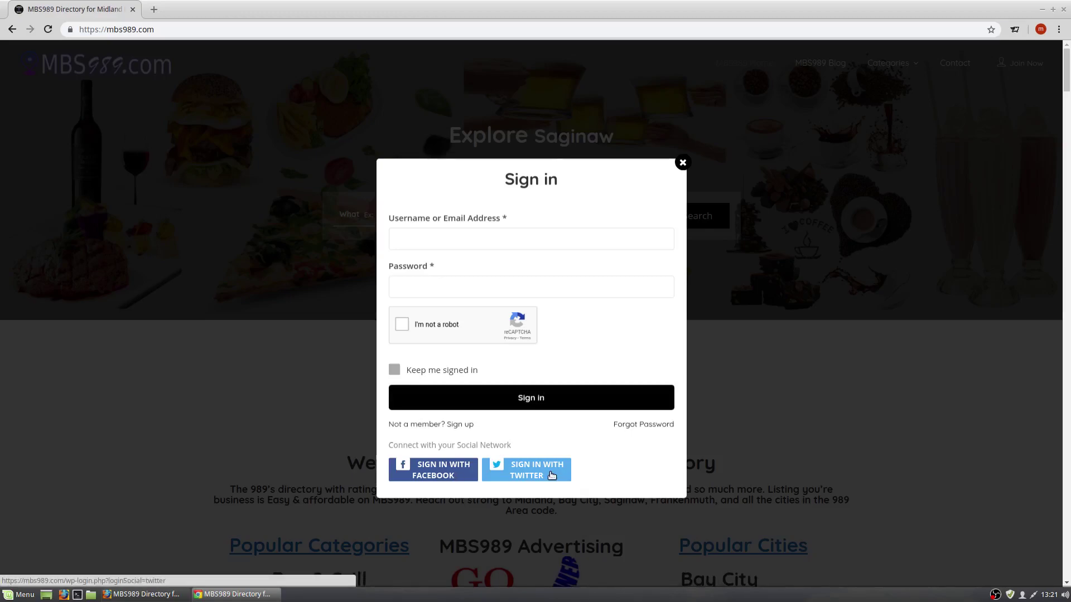
{"action": "left_click", "coordinate": [471, 238]}
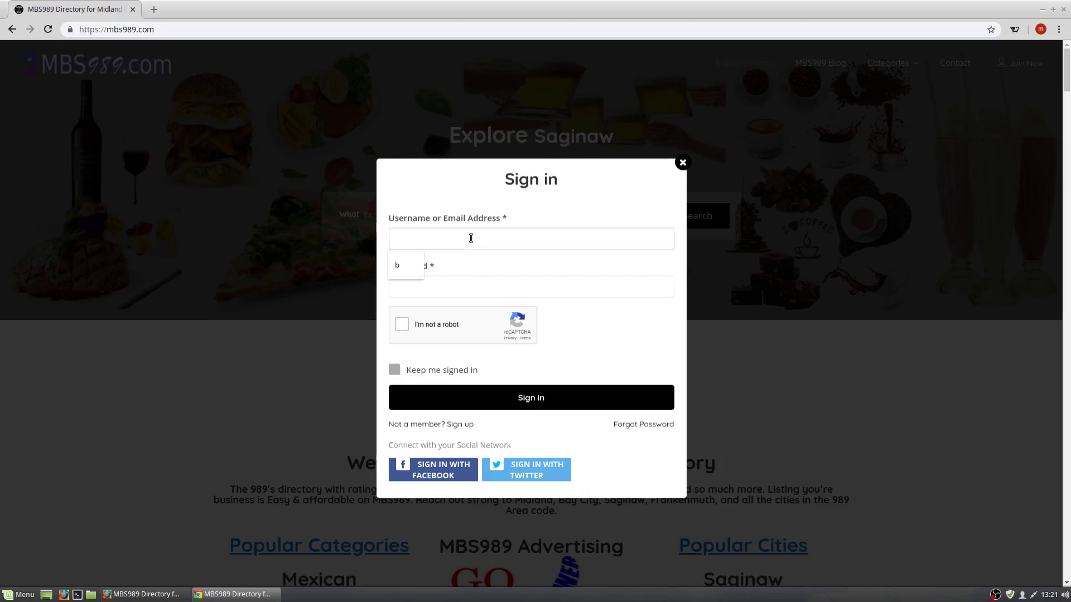
{"action": "key", "text": "Down"}
{"action": "key", "text": "Return"}
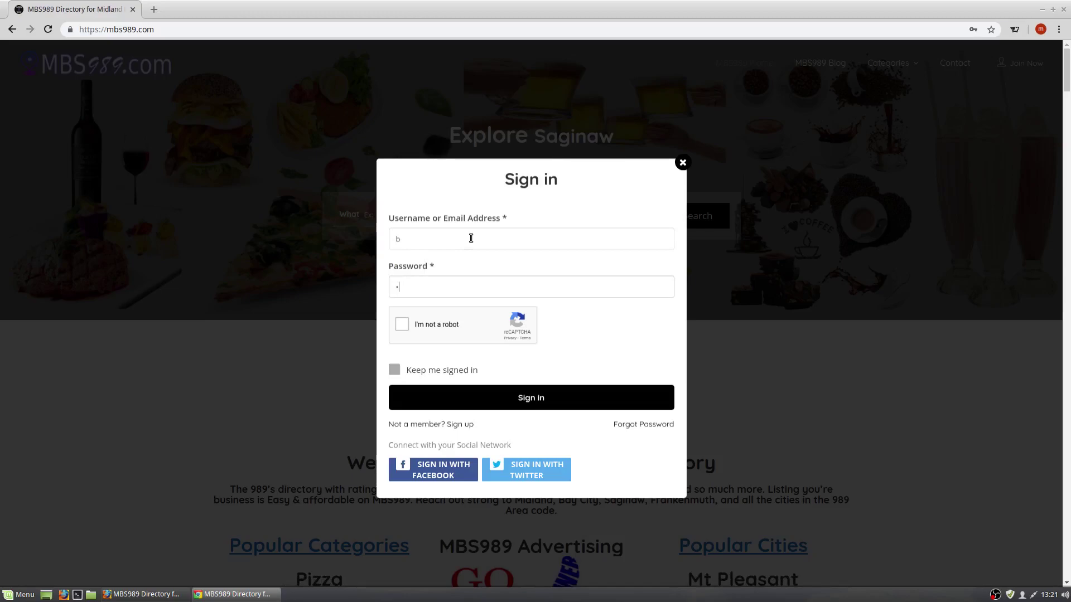
{"action": "left_click", "coordinate": [402, 325]}
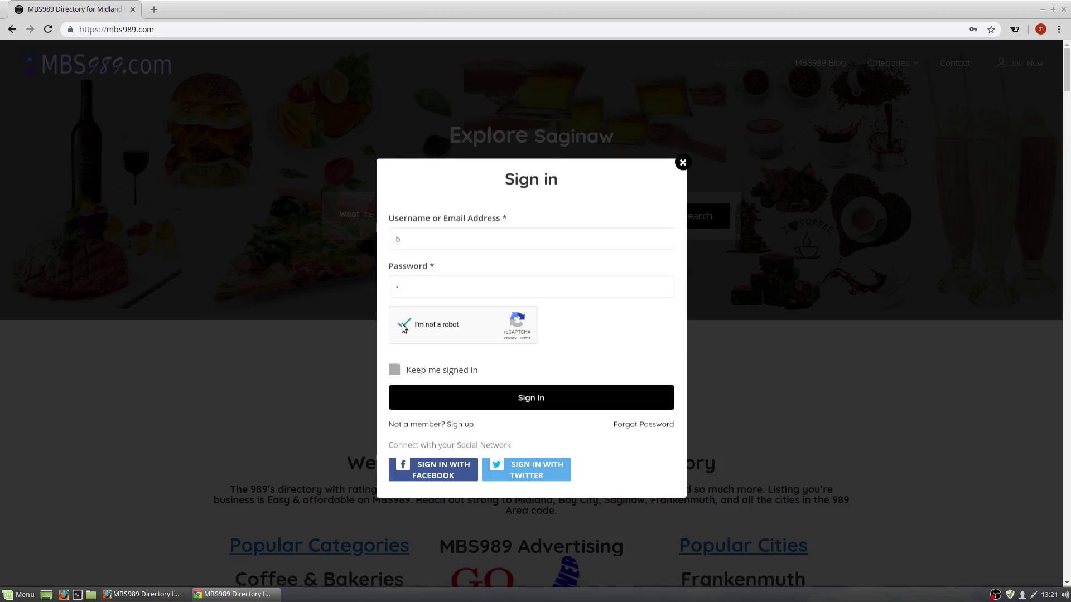
{"action": "left_click", "coordinate": [547, 398]}
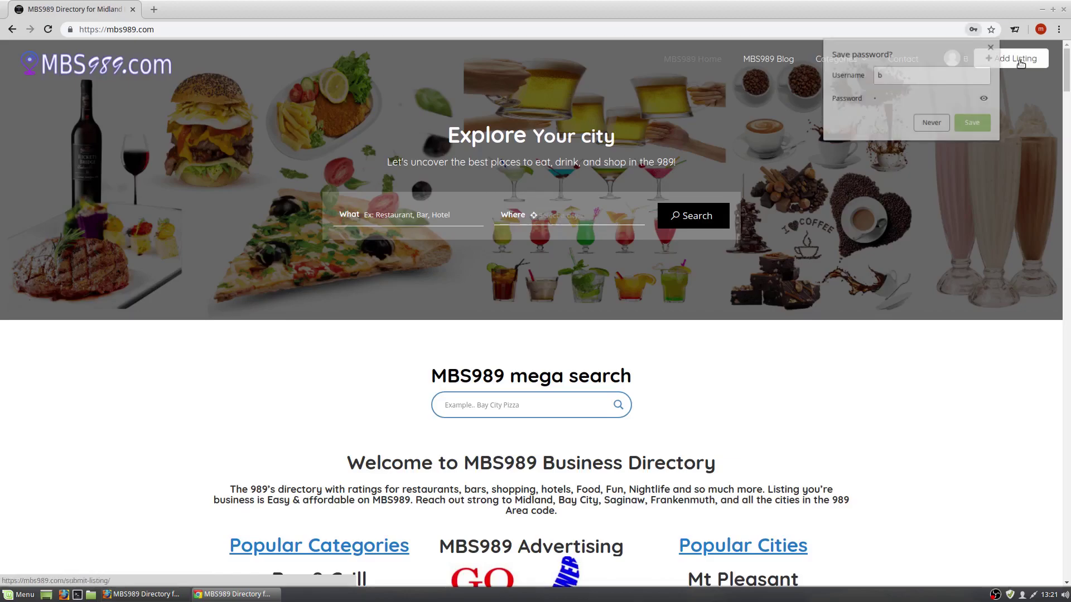
Start a new listing and review the $65 Silver, Free and $98.9 Platinum plan cards.
{"action": "left_click", "coordinate": [1020, 63]}
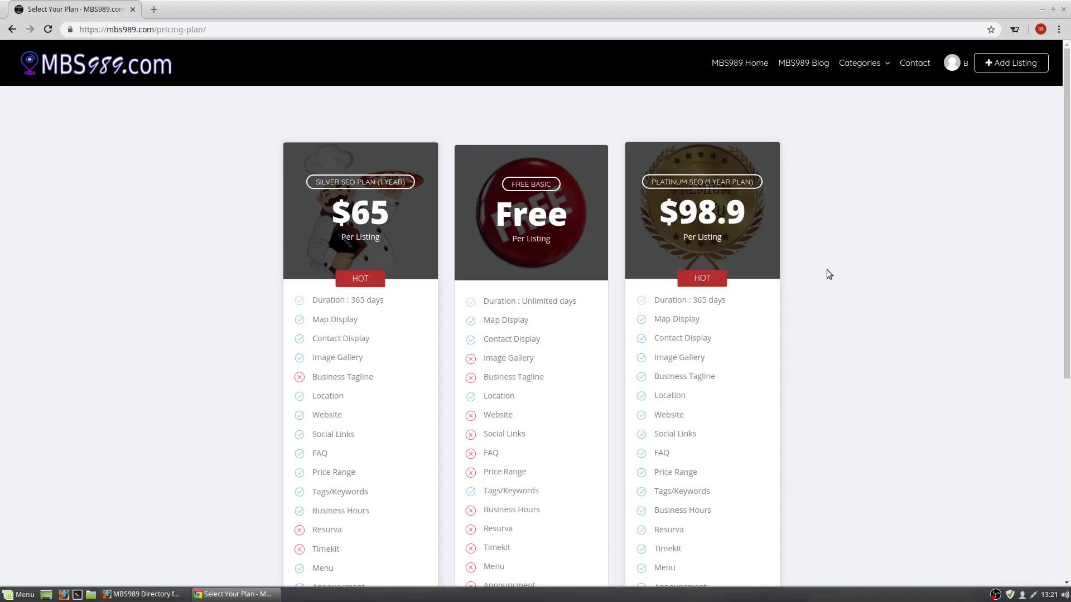
{"action": "scroll", "coordinate": [827, 271], "scroll_direction": "down", "scroll_amount": 4}
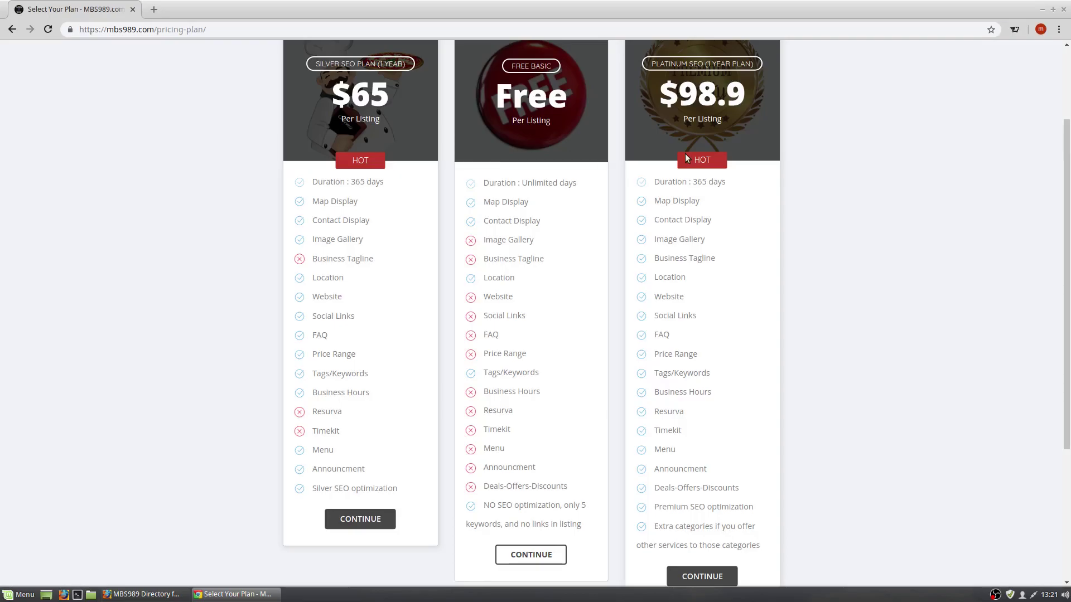
{"action": "scroll", "coordinate": [647, 210], "scroll_direction": "down", "scroll_amount": 2}
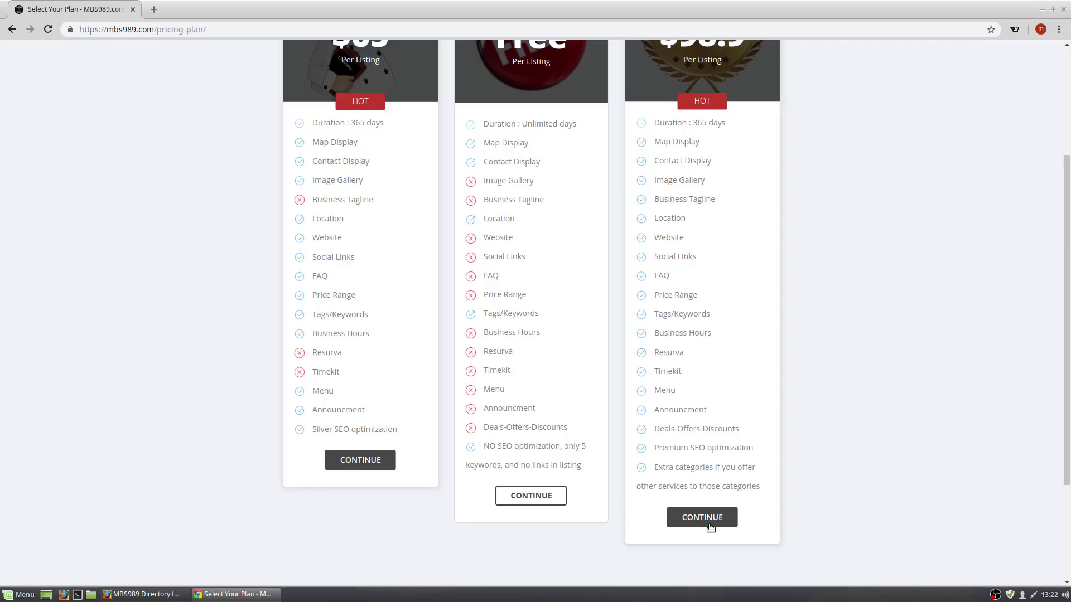
{"action": "scroll", "coordinate": [770, 502], "scroll_direction": "up", "scroll_amount": 3}
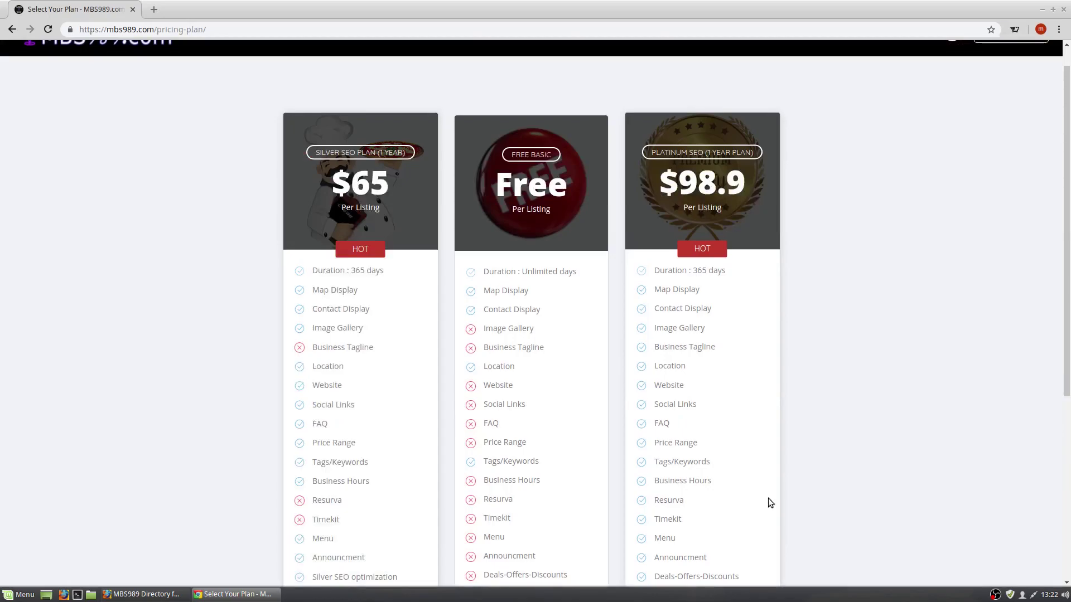
{"action": "scroll", "coordinate": [768, 499], "scroll_direction": "down", "scroll_amount": 2}
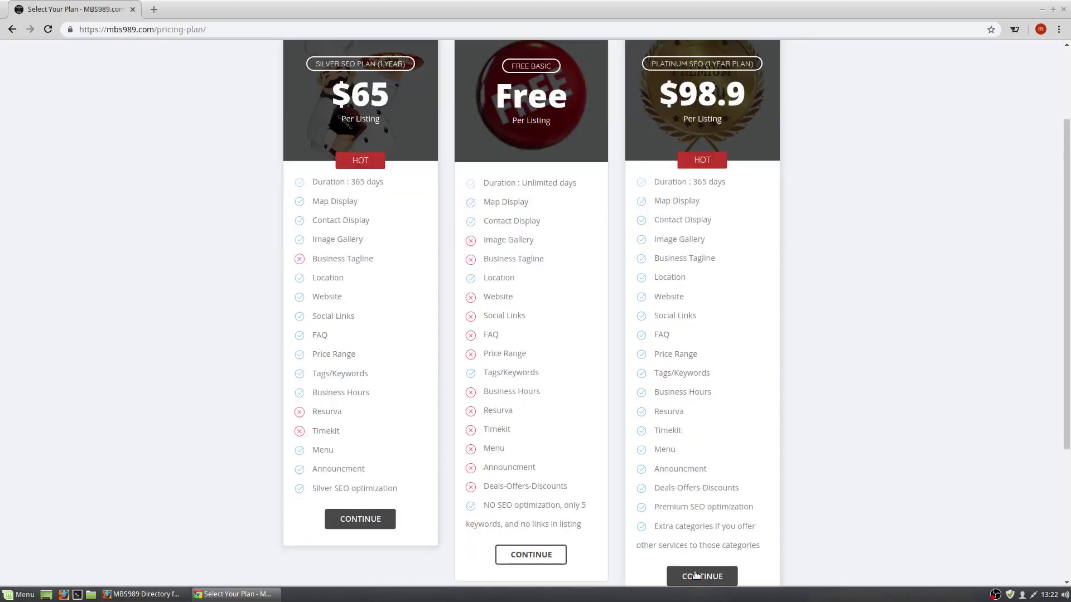
Choose Platinum and use Fill-O-Bot to auto-fill the listing from the SVRC Marketplace suggestion.
{"action": "left_click", "coordinate": [697, 575]}
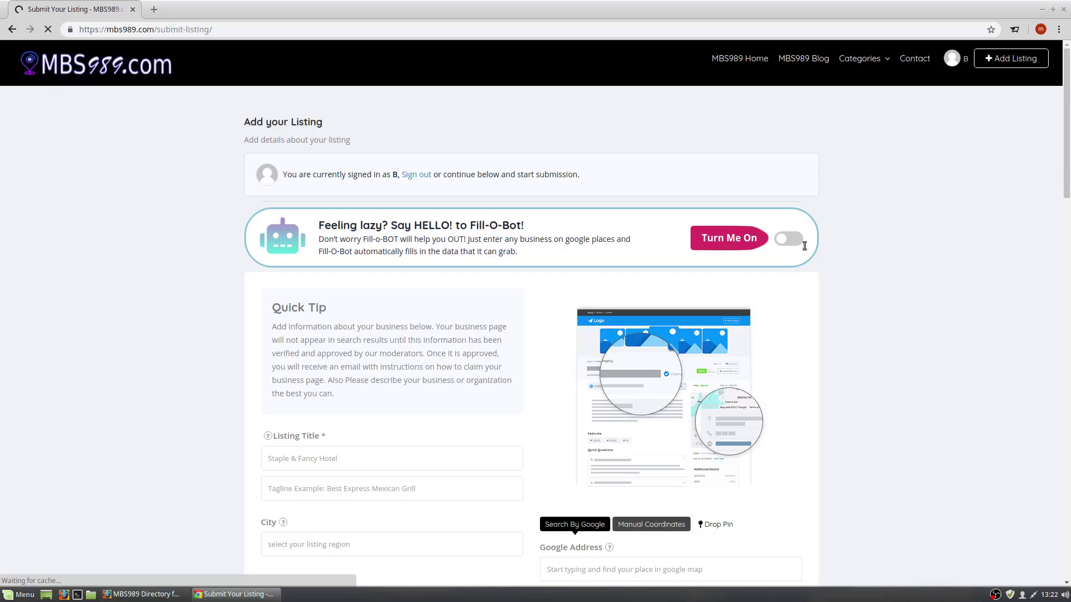
{"action": "left_click", "coordinate": [801, 242]}
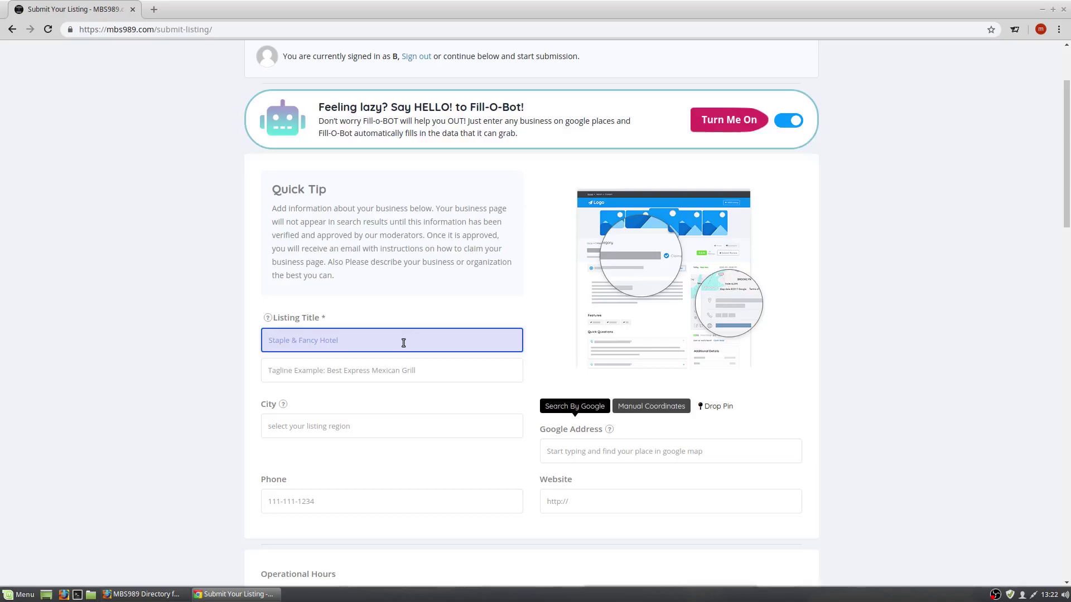
{"action": "type", "text": "svrc"}
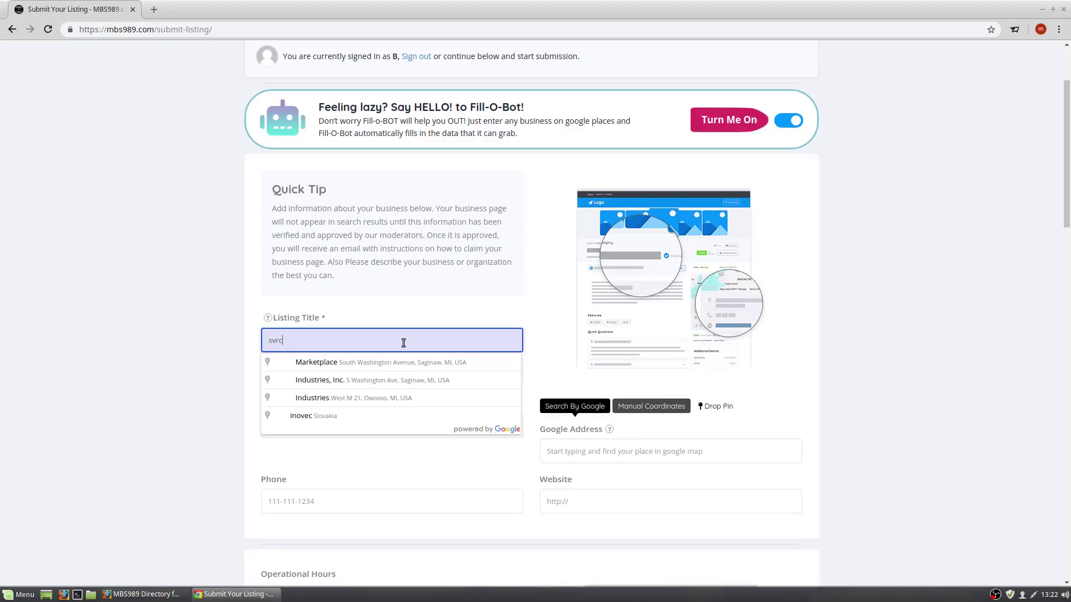
{"action": "left_click", "coordinate": [444, 362]}
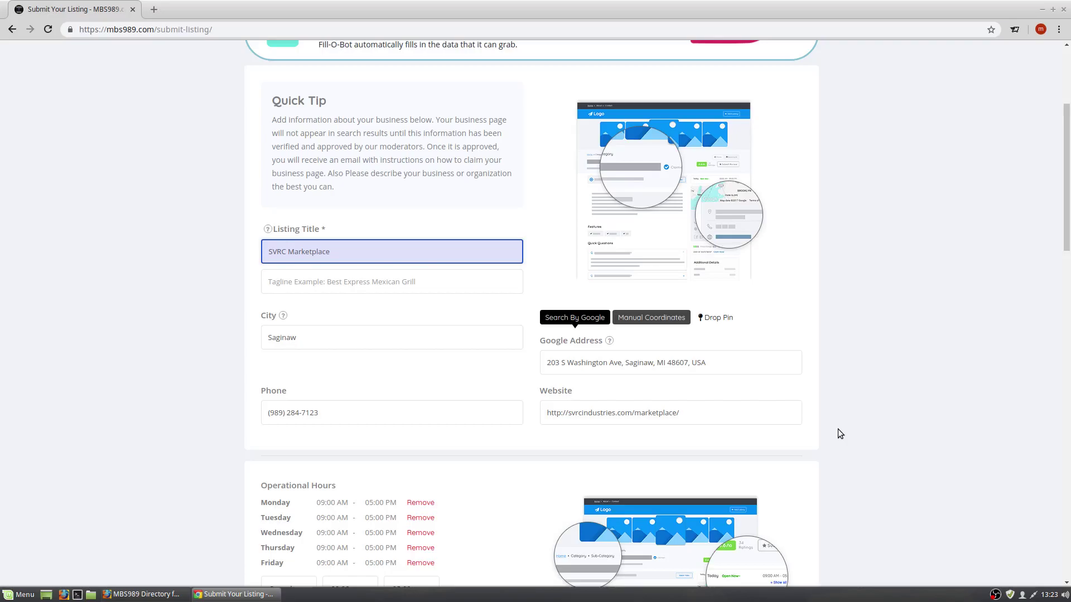
Add a Monday 08:30am to 05:30pm row to the operational hours.
{"action": "scroll", "coordinate": [449, 407], "scroll_direction": "down", "scroll_amount": 3}
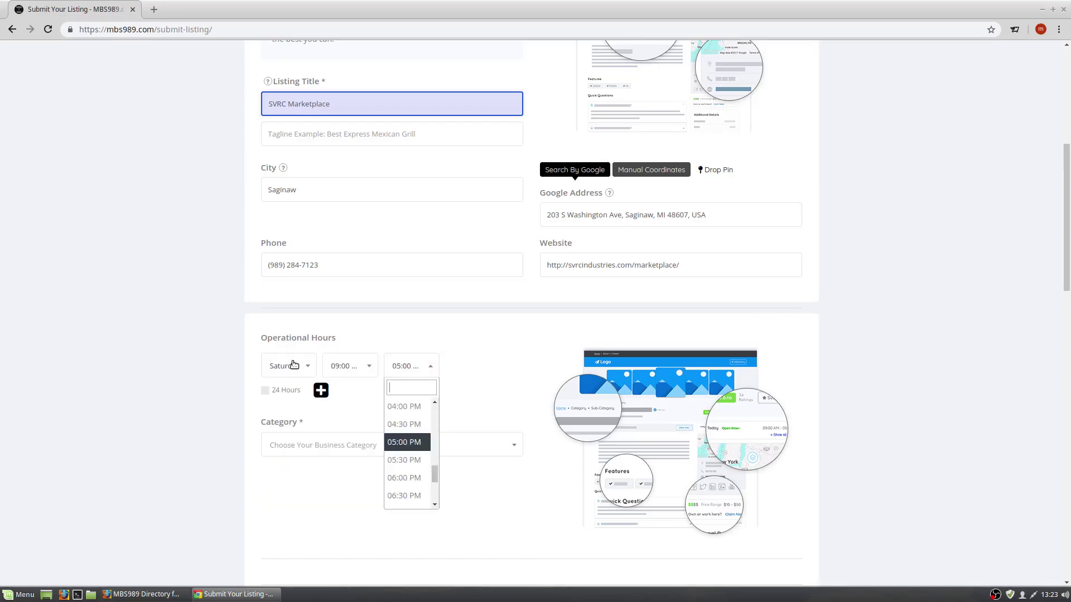
{"action": "left_click", "coordinate": [409, 459]}
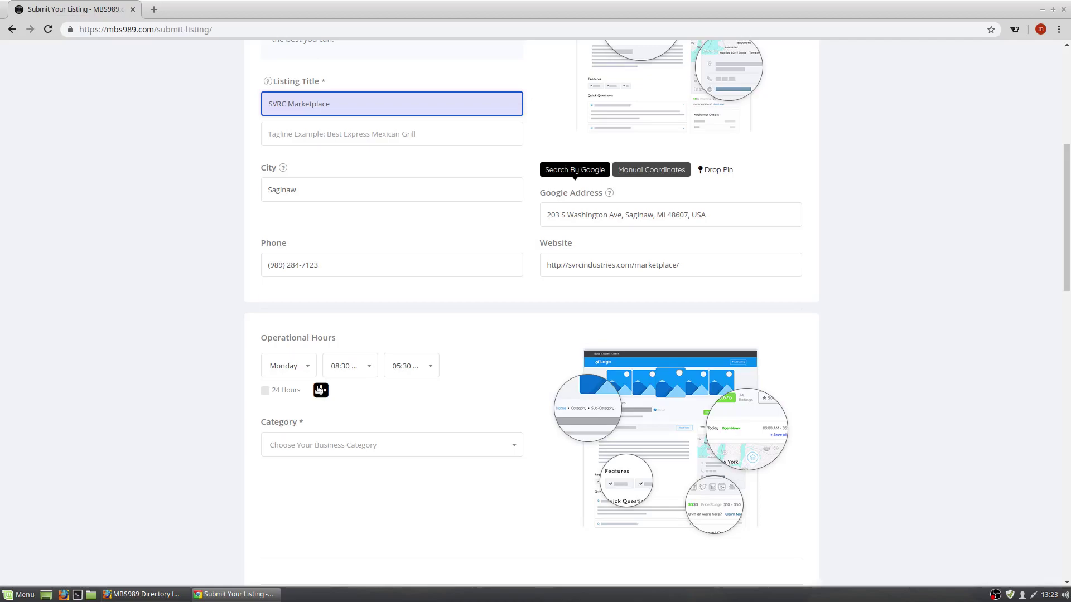
{"action": "left_click", "coordinate": [320, 389]}
{"action": "left_click", "coordinate": [288, 381]}
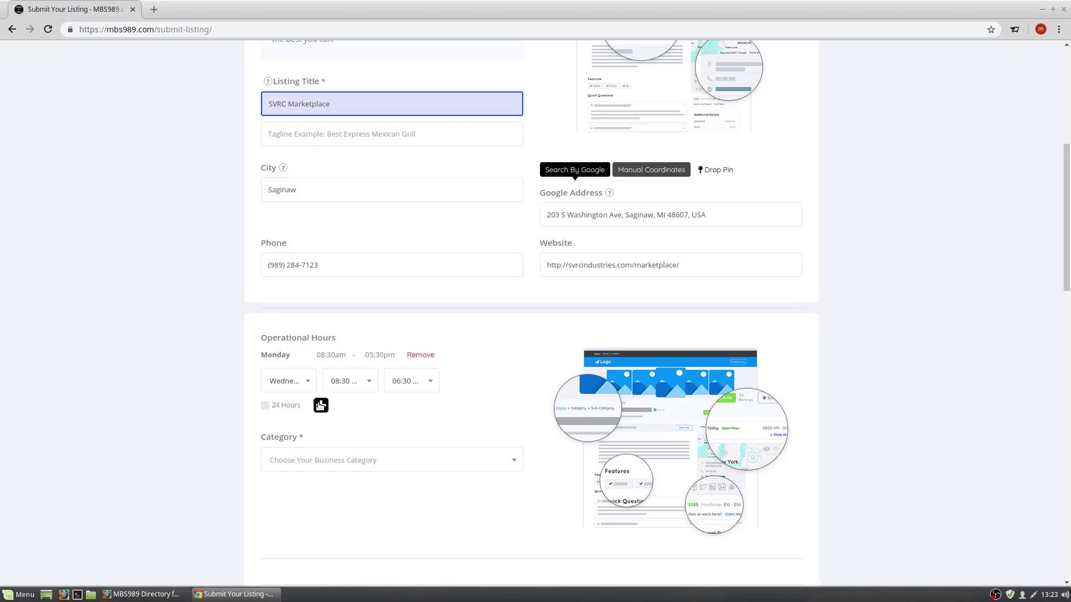
{"action": "left_click", "coordinate": [427, 466]}
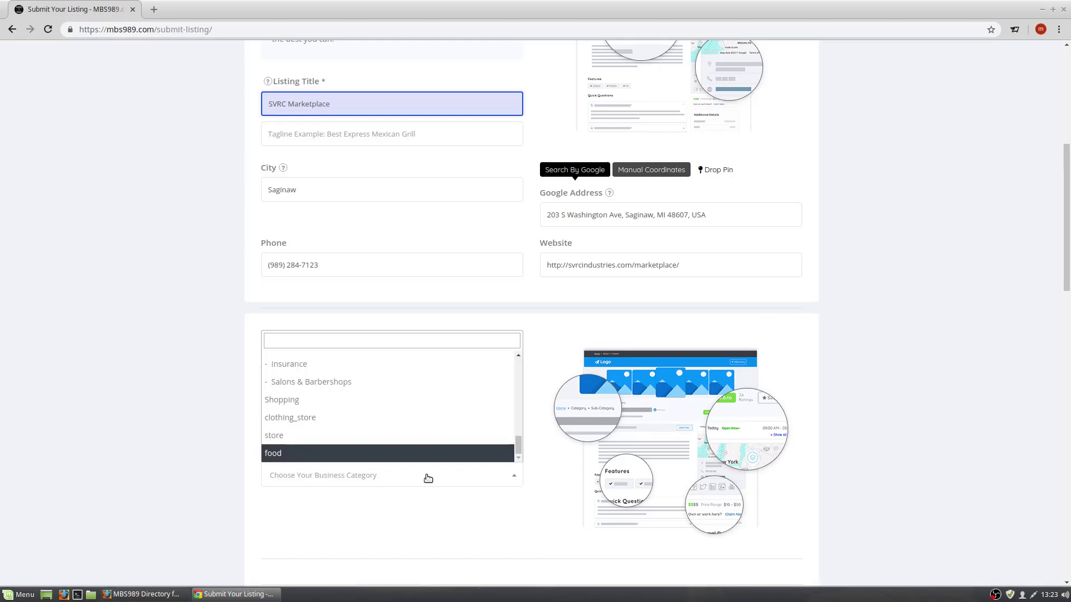
{"action": "scroll", "coordinate": [422, 427], "scroll_direction": "up", "scroll_amount": 5}
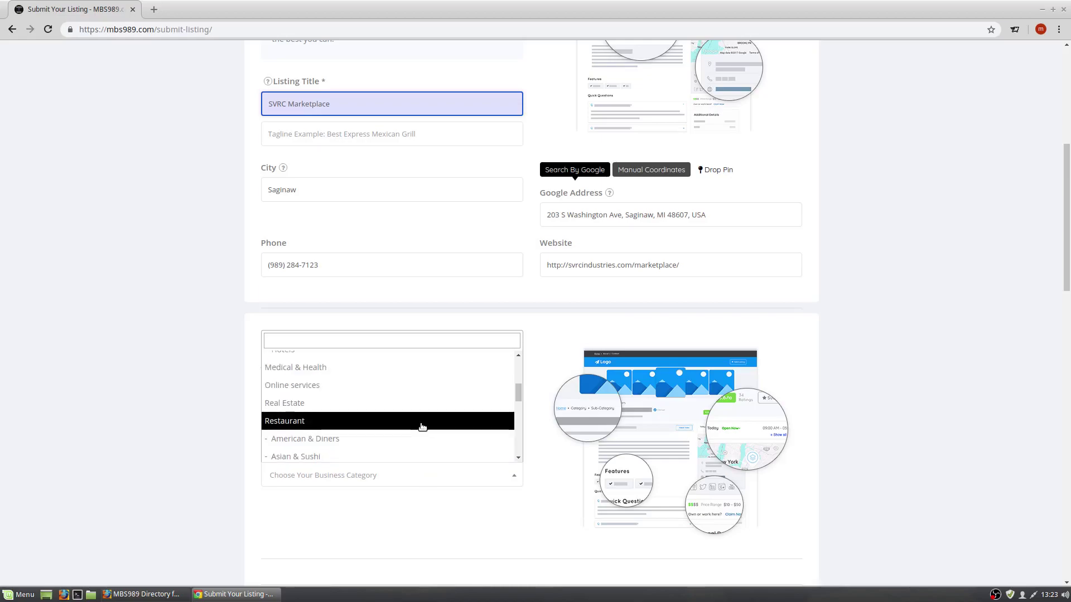
{"action": "scroll", "coordinate": [422, 427], "scroll_direction": "down", "scroll_amount": 5}
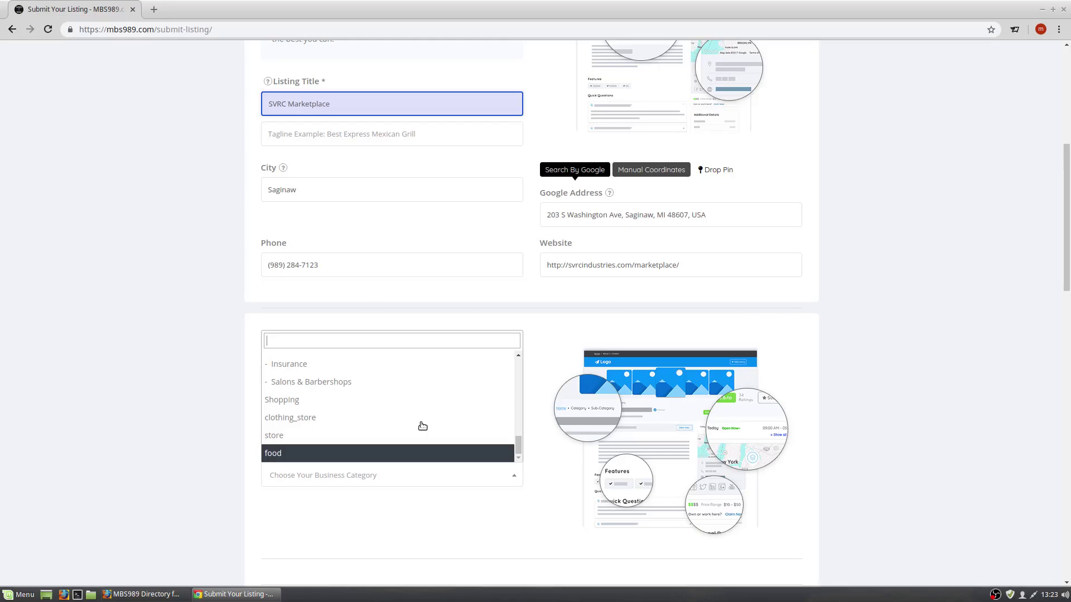
{"action": "scroll", "coordinate": [423, 426], "scroll_direction": "up", "scroll_amount": 5}
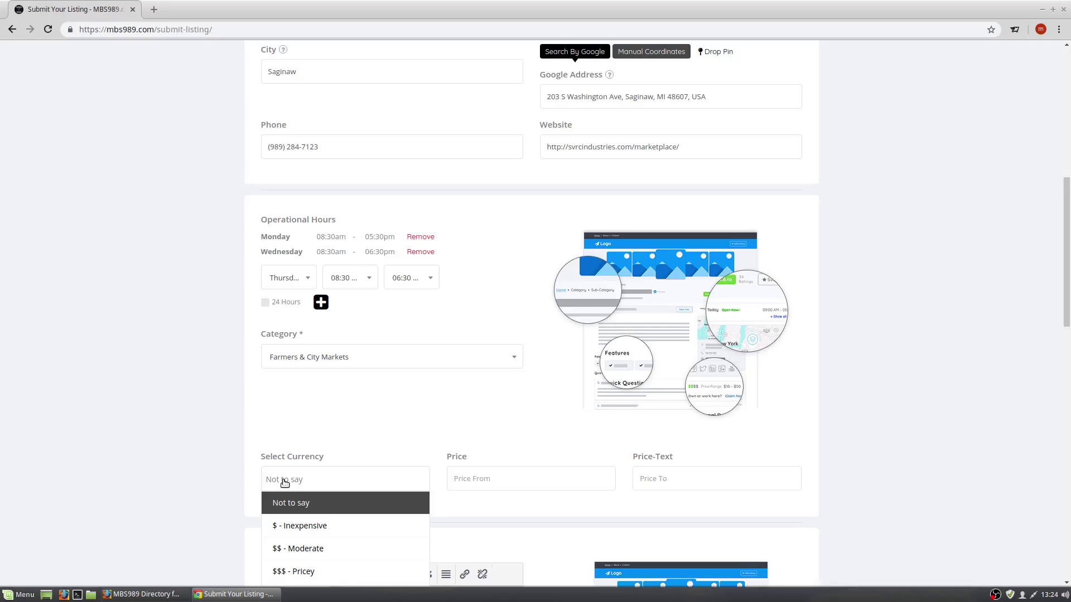
Set the listing's currency price level to $$ - Moderate.
{"action": "left_click", "coordinate": [298, 548]}
{"action": "scroll", "coordinate": [430, 444], "scroll_direction": "down", "scroll_amount": 3}
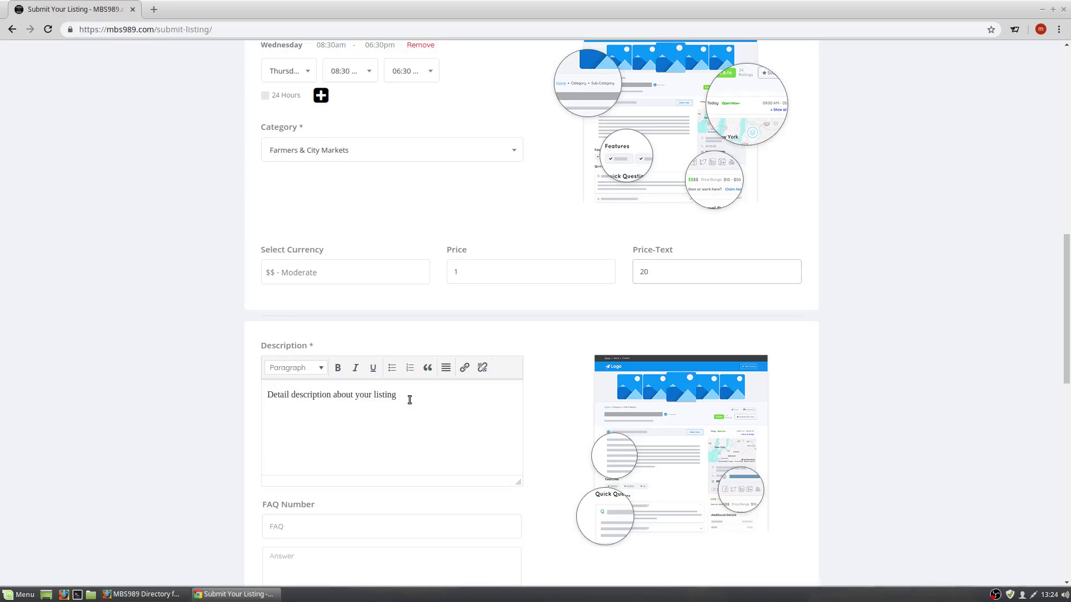
Delete the 'Detail description about your listing' sample text from the Description editor.
{"action": "left_click", "coordinate": [410, 400]}
{"action": "scroll", "coordinate": [412, 388], "scroll_direction": "down", "scroll_amount": 2}
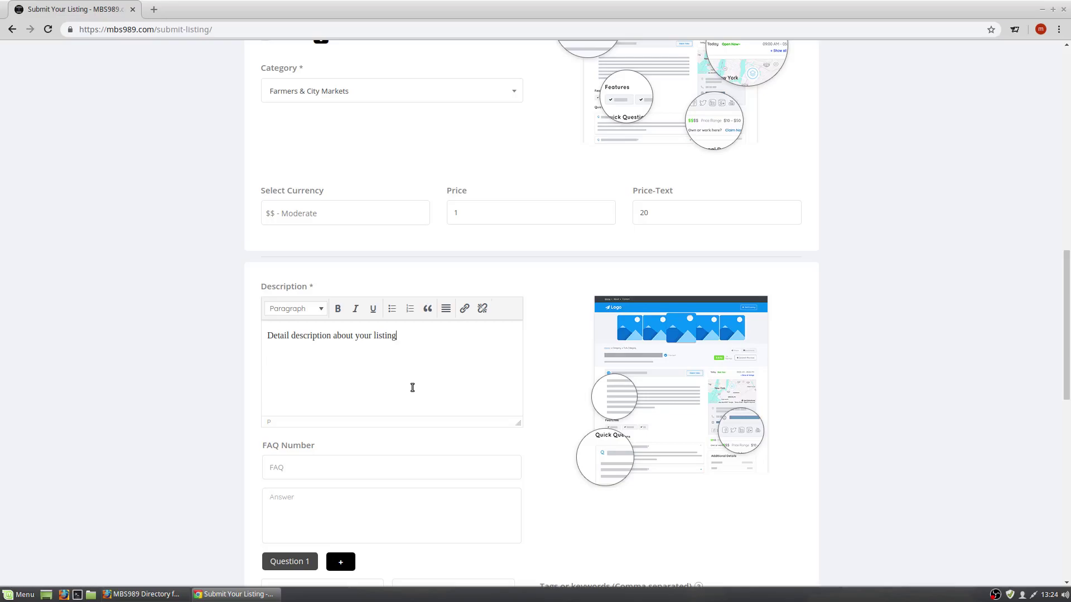
{"action": "left_click_drag", "start_coordinate": [412, 388], "coordinate": [229, 346]}
{"action": "key", "text": "BackSpace"}
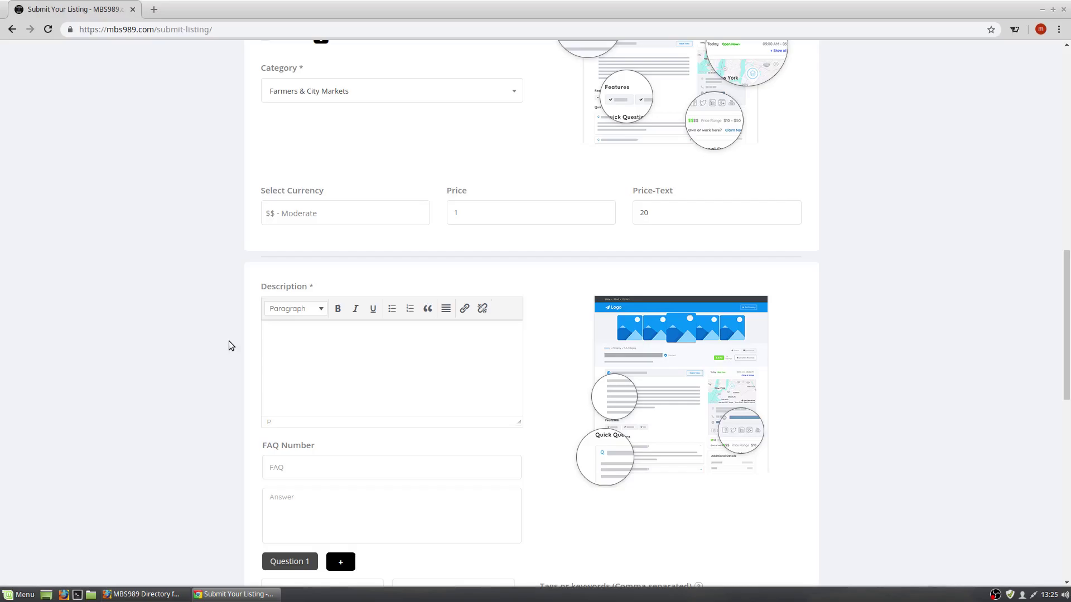
{"action": "scroll", "coordinate": [229, 340], "scroll_direction": "down", "scroll_amount": 2}
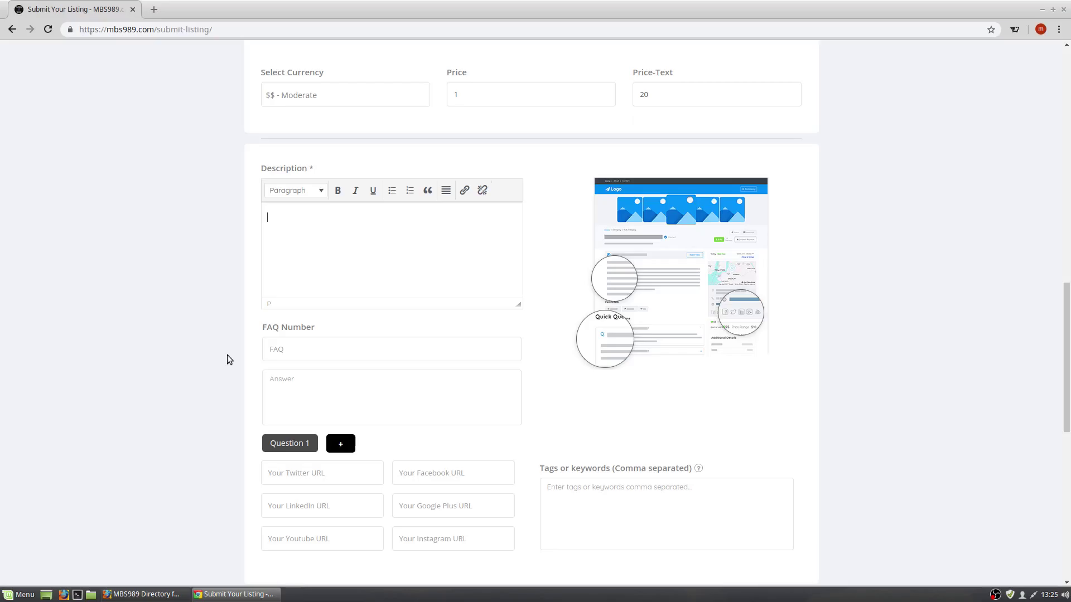
{"action": "scroll", "coordinate": [327, 355], "scroll_direction": "down", "scroll_amount": 2}
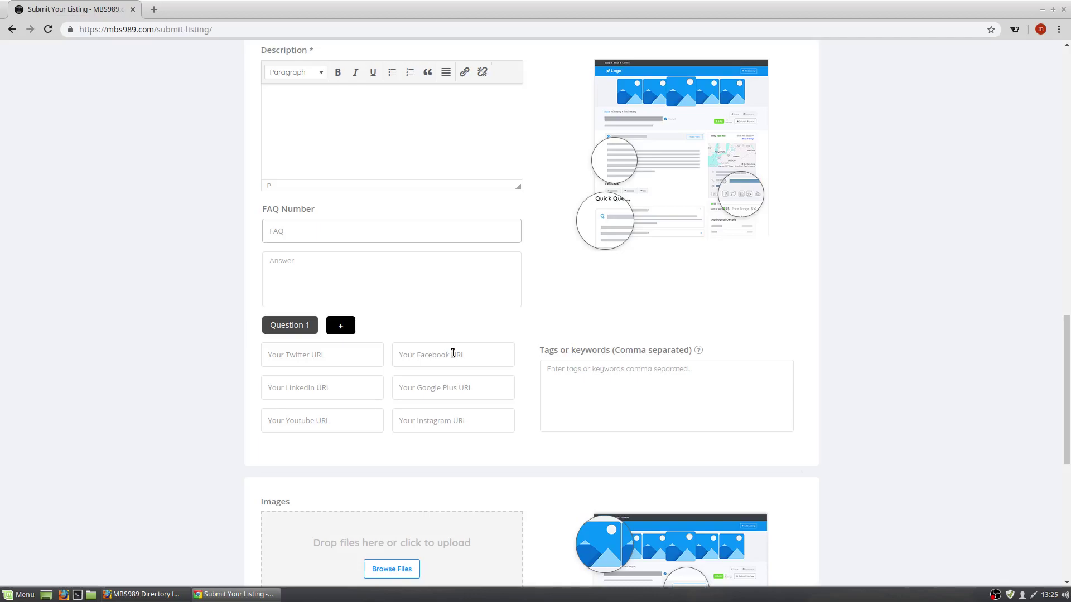
Paste the tags marketplace, pizza, saginaw, michigan and saginaw michigan marketplace.
{"action": "left_click", "coordinate": [593, 376]}
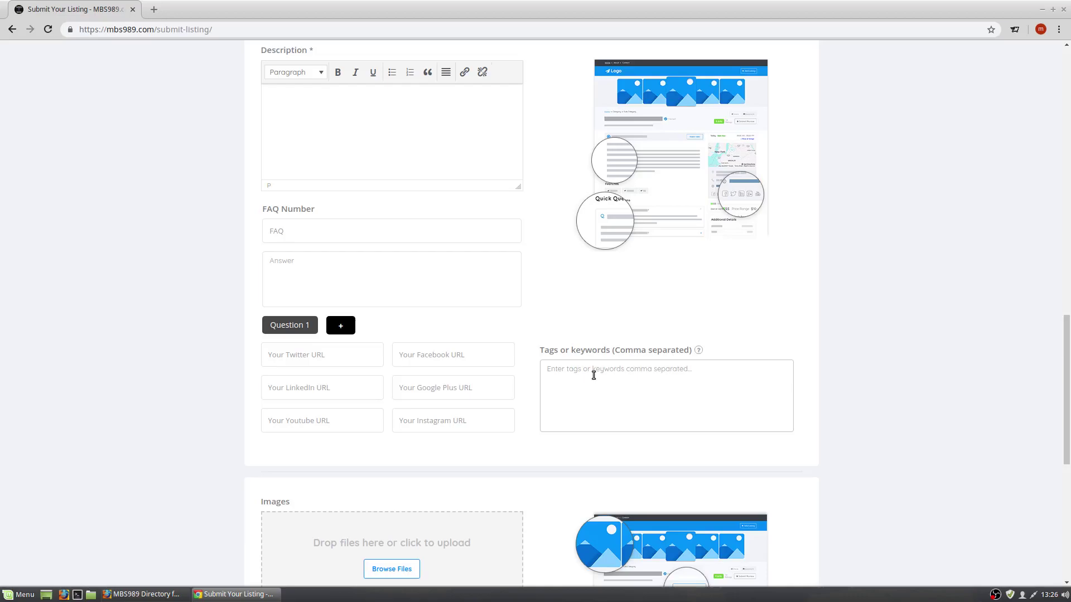
{"action": "type", "text": "marketplace"}
{"action": "type", "text": "pizza,saginaw,michigan,"}
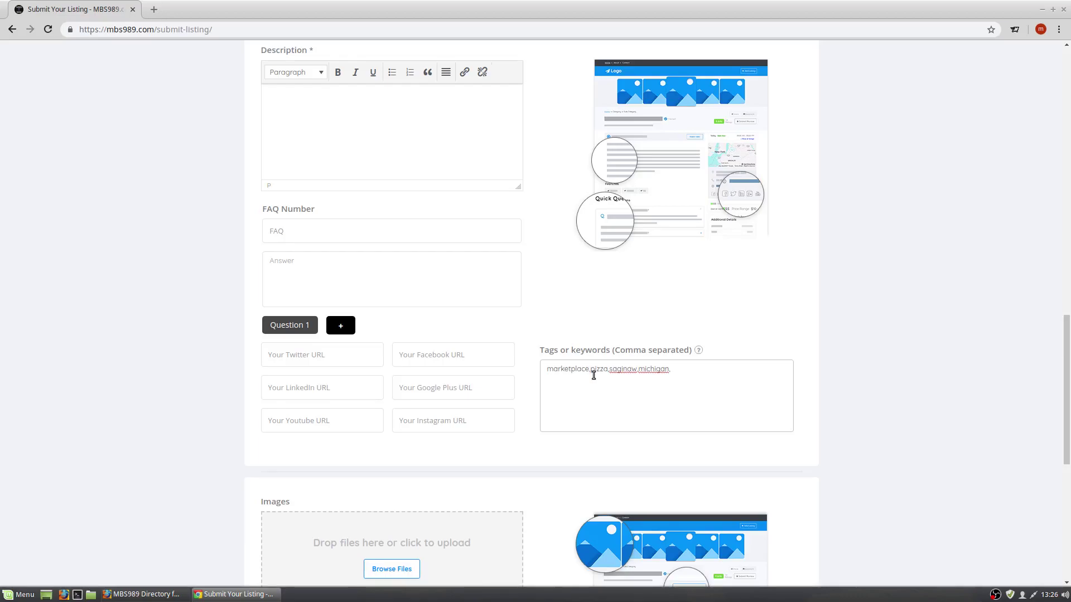
{"action": "type", "text": "saginaw michigan marketplace,"}
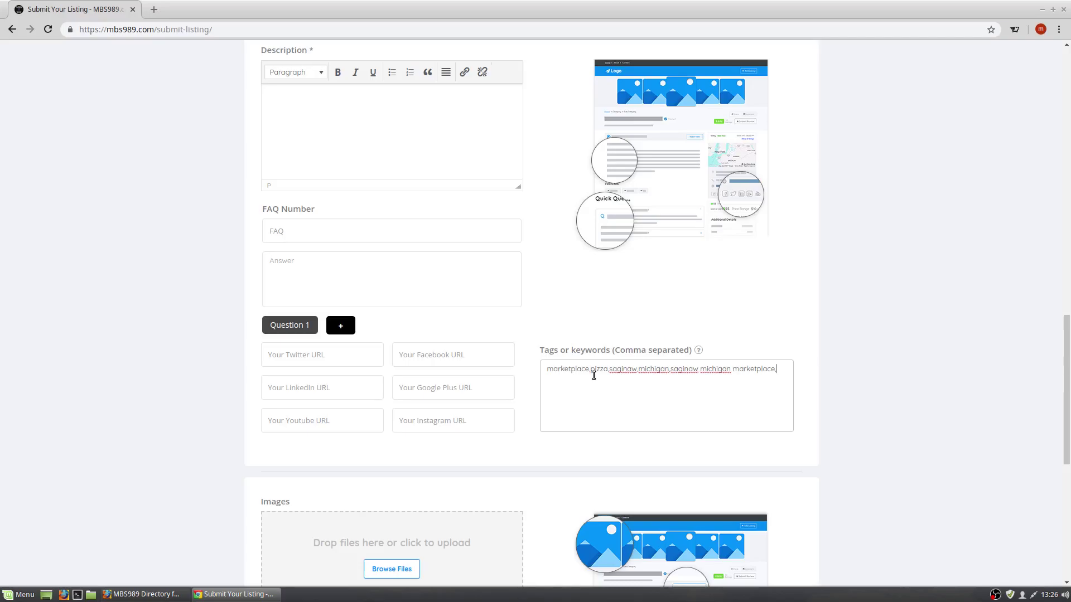
Append 'steaks' to the tags and bring the Images section into view.
{"action": "type", "text": "steaks"}
{"action": "scroll", "coordinate": [920, 394], "scroll_direction": "down", "scroll_amount": 3}
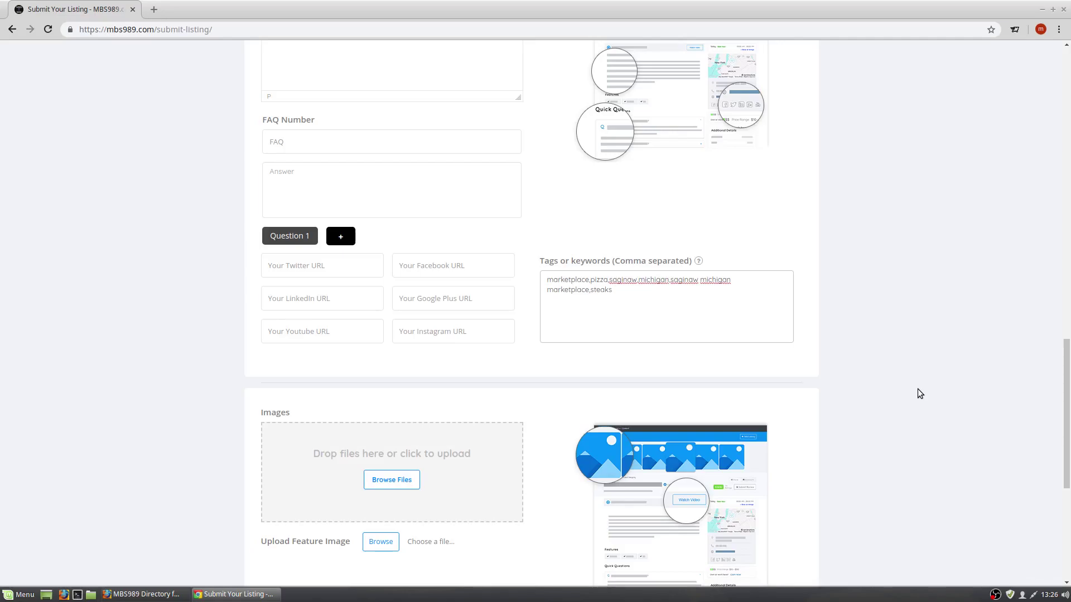
{"action": "scroll", "coordinate": [384, 364], "scroll_direction": "down", "scroll_amount": 4}
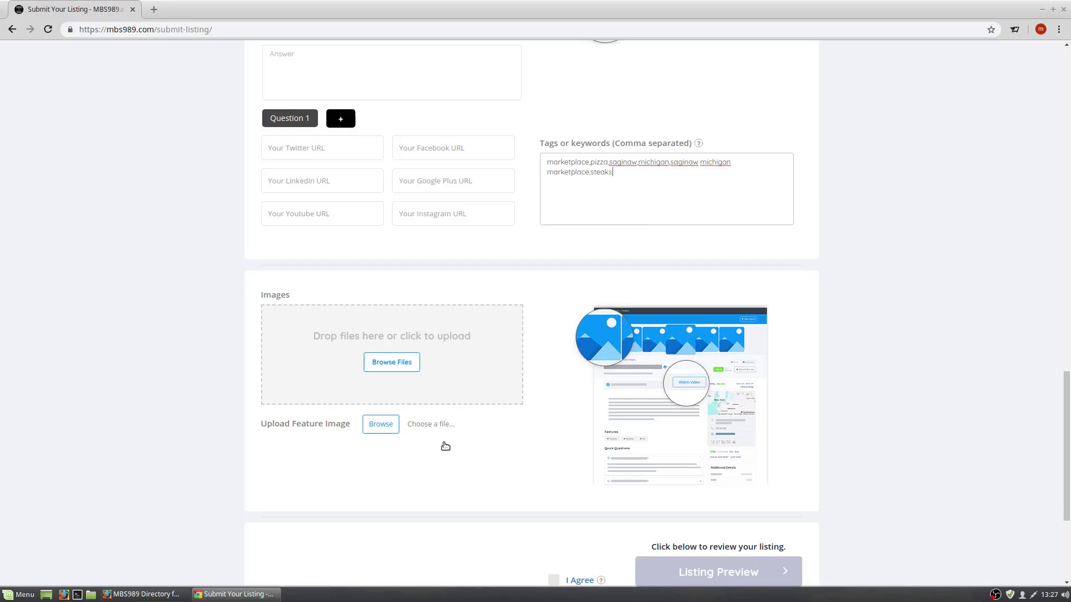
Scroll further down the listing form toward the Listing Preview button.
{"action": "left_click_drag", "start_coordinate": [1067, 387], "coordinate": [1067, 322]}
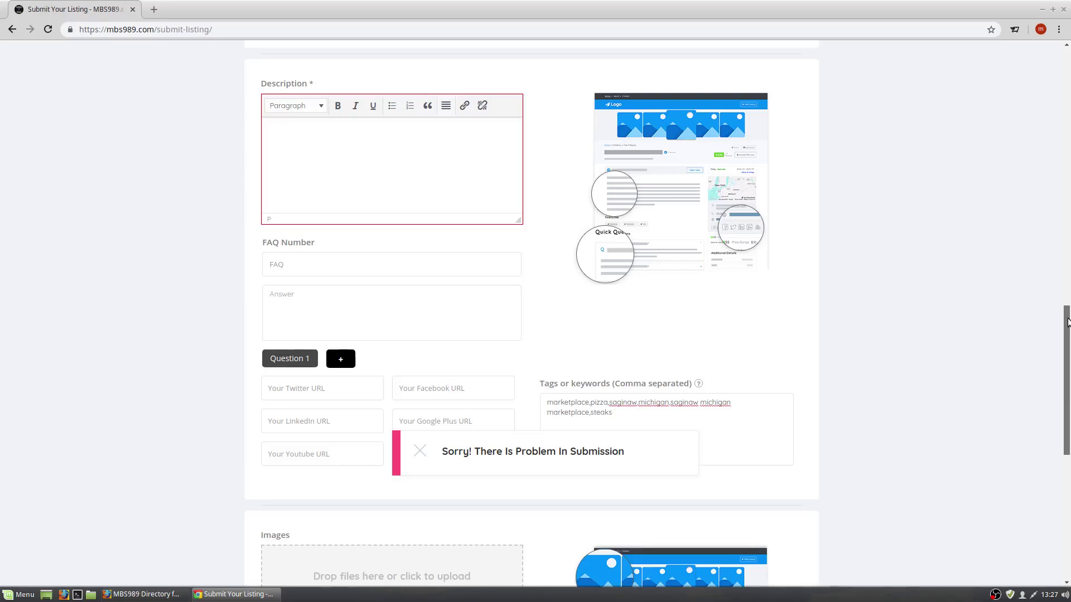
{"action": "scroll", "coordinate": [942, 371], "scroll_direction": "down", "scroll_amount": 3}
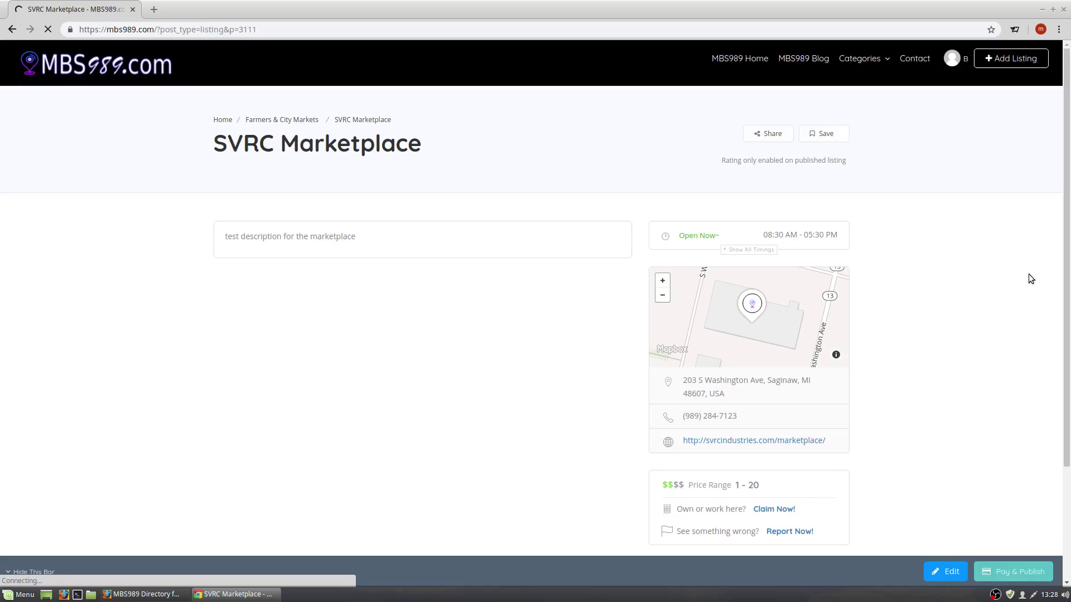
Scroll through the SVRC Marketplace preview: test description, Saginaw address, 1 - 20 price range.
{"action": "scroll", "coordinate": [1069, 296], "scroll_direction": "down", "scroll_amount": 3}
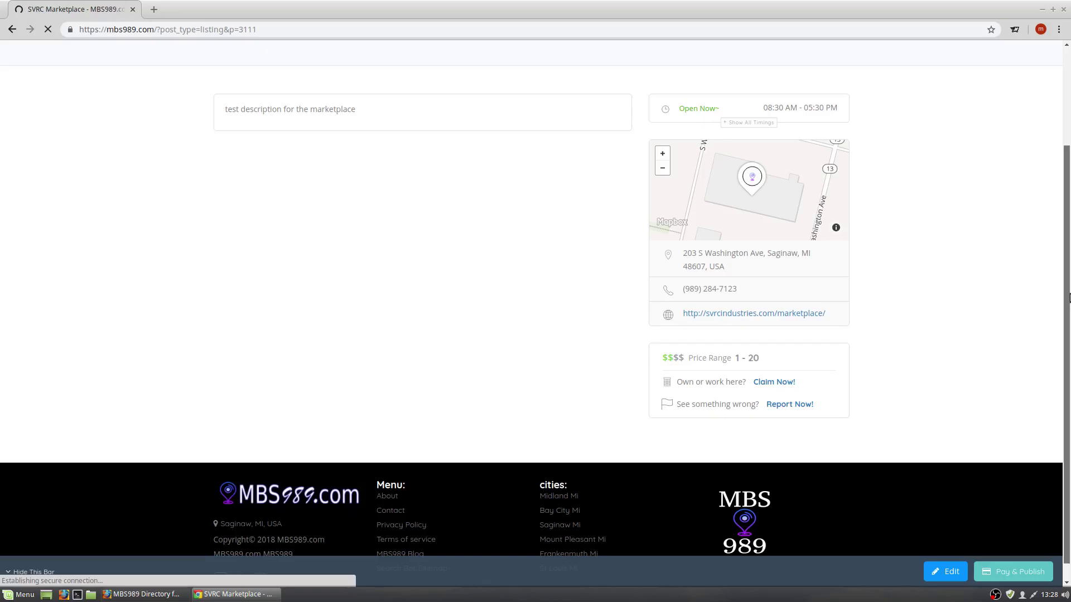
{"action": "scroll", "coordinate": [529, 202], "scroll_direction": "up", "scroll_amount": 3}
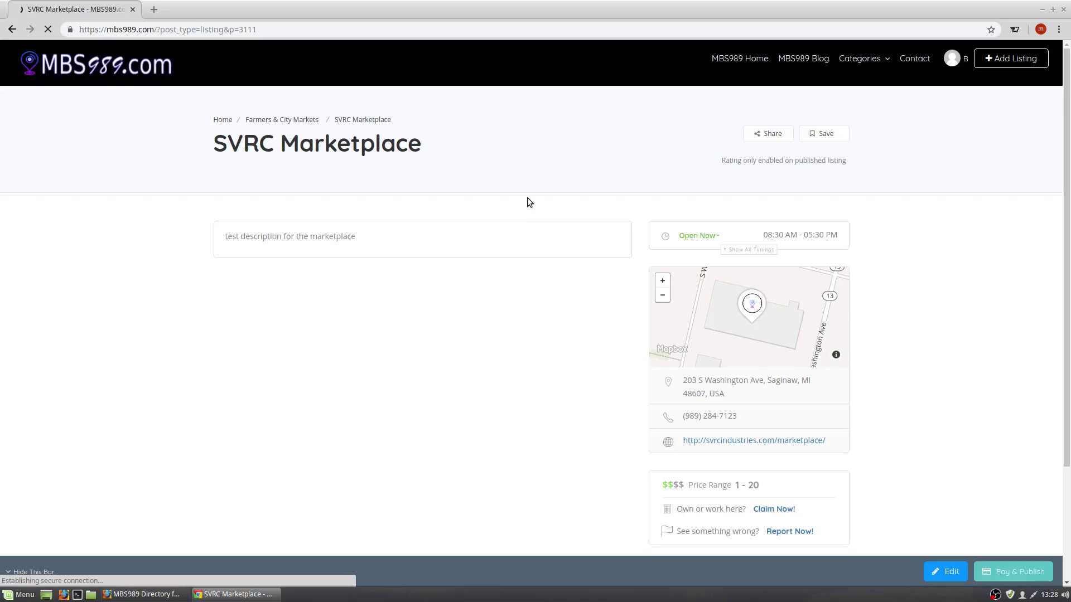
{"action": "scroll", "coordinate": [527, 197], "scroll_direction": "down", "scroll_amount": 1}
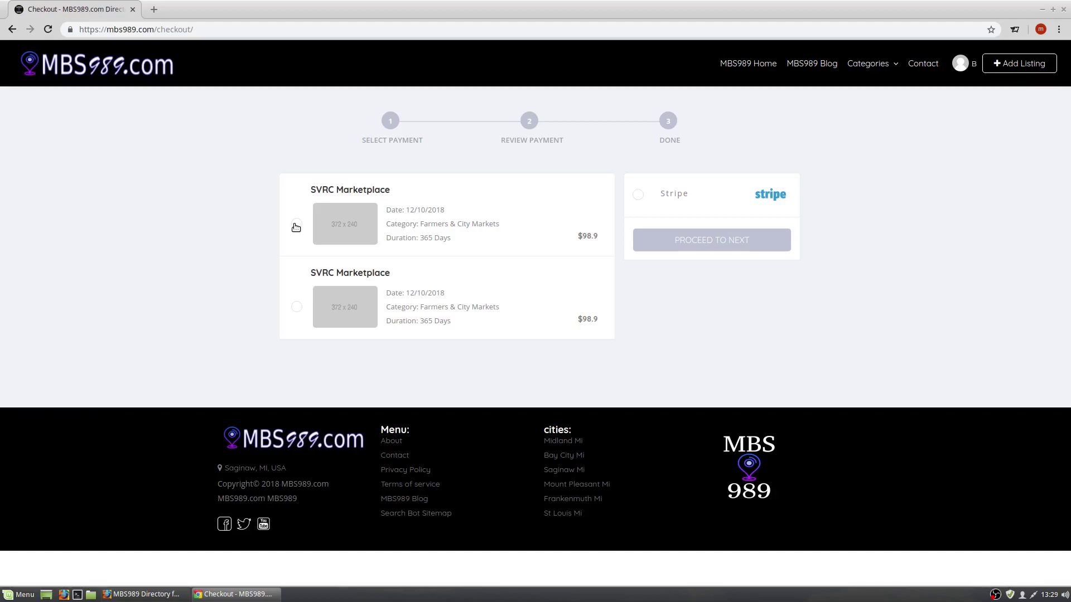
Choose the first SVRC Marketplace listing and proceed to its $98.90 Platinum SEO Stripe summary.
{"action": "left_click", "coordinate": [296, 225]}
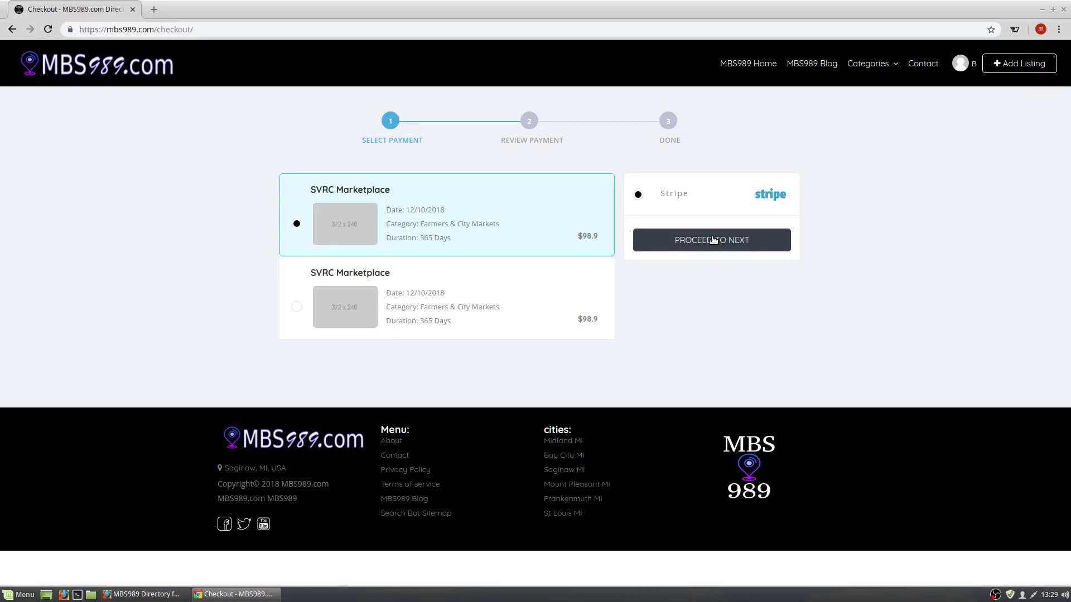
{"action": "left_click", "coordinate": [712, 239]}
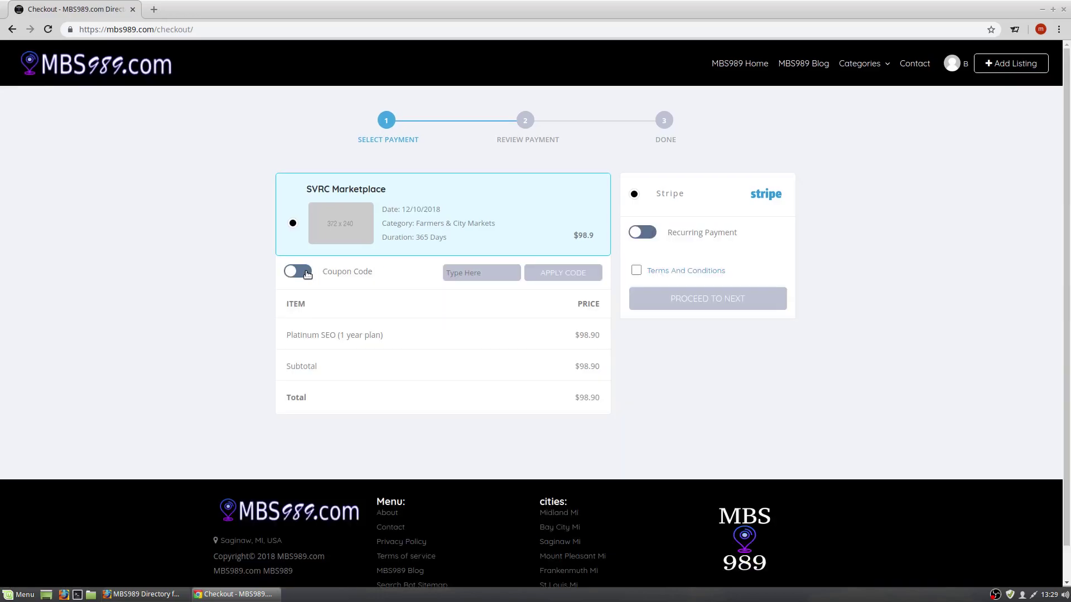